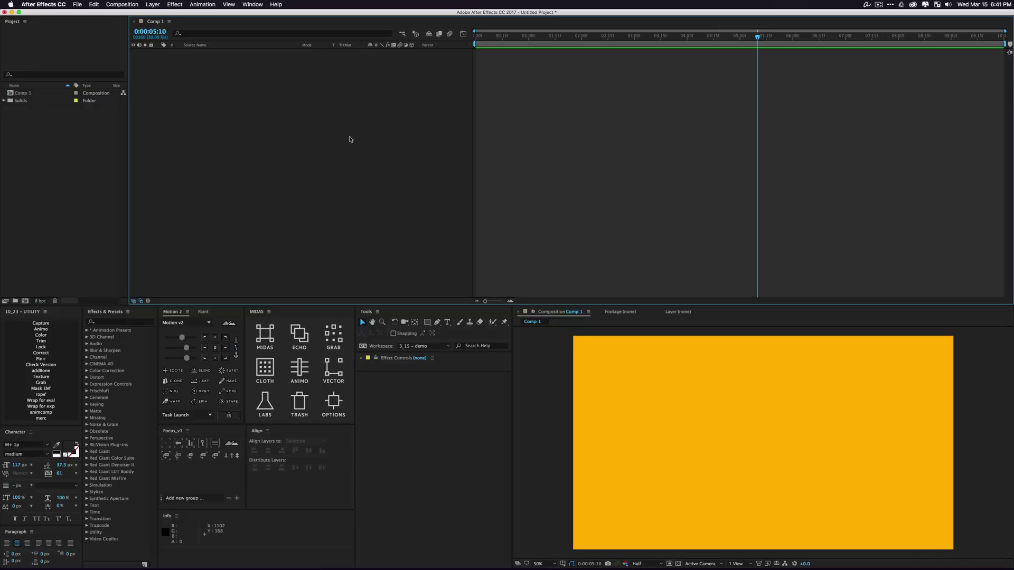
- Draw a small black square with the Rectangle tool, select Shape Layer 1 and show its Rotation
left_click(427, 322)
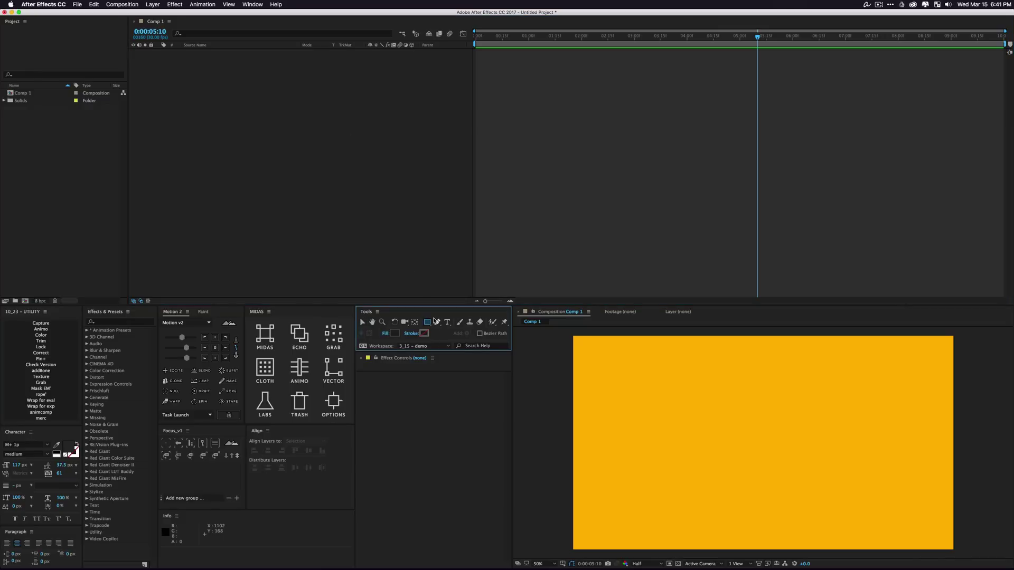
left_click_drag(745, 430, 762, 448)
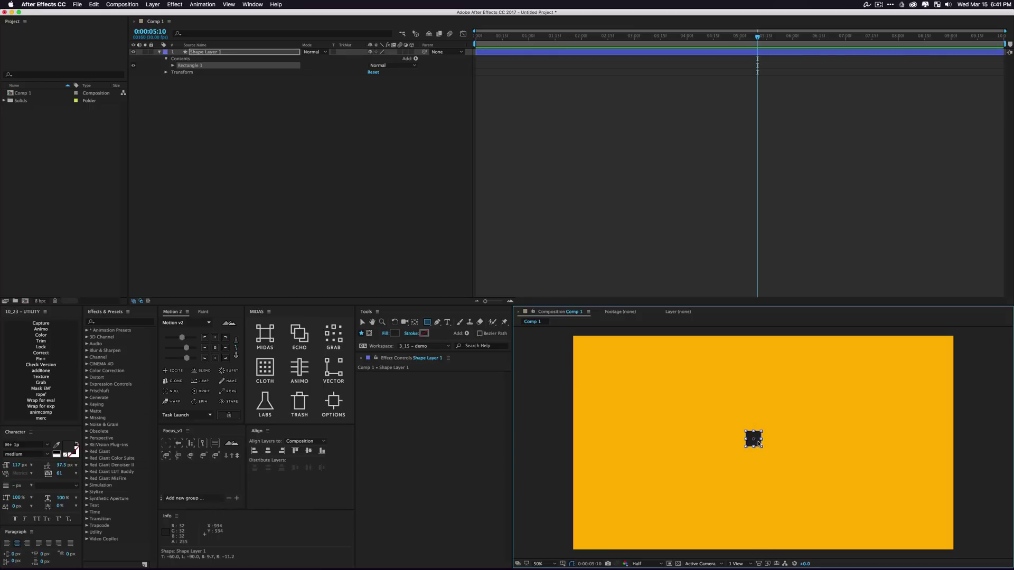
key("v")
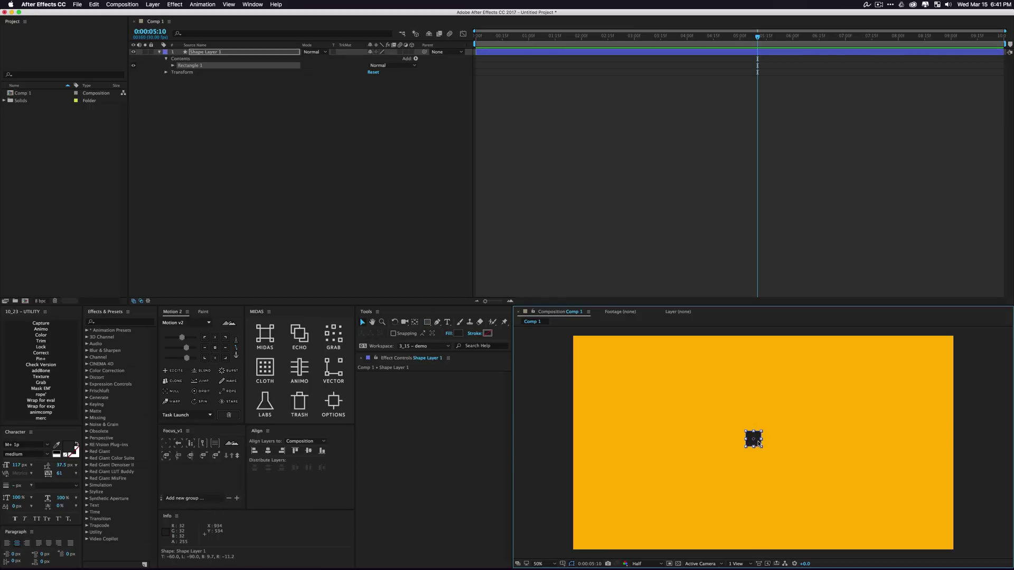
left_click(234, 52)
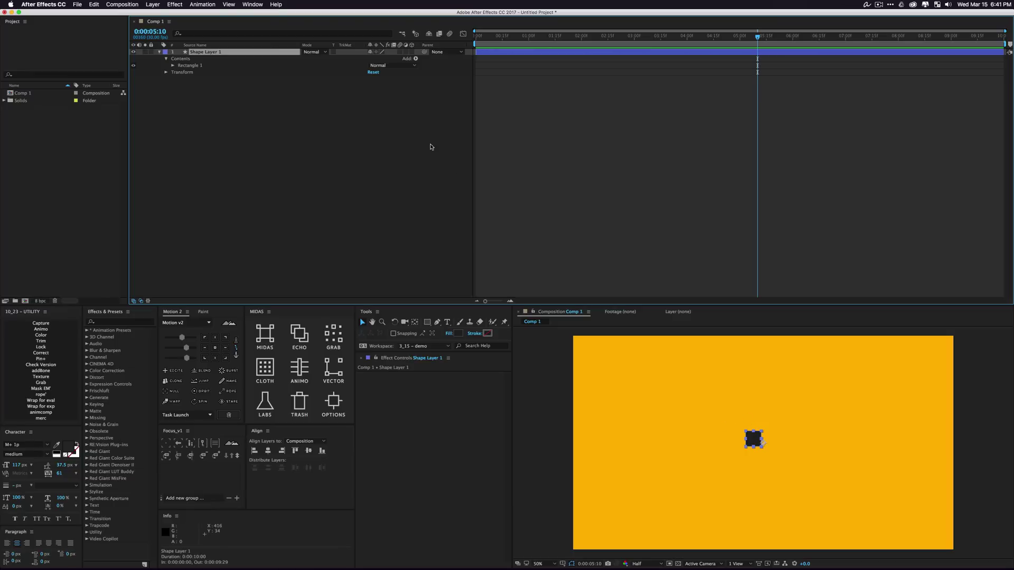
key("r")
- Add Position and Scale to the shown Rotation and select all three properties
key("shift+p")
key("shift+s")
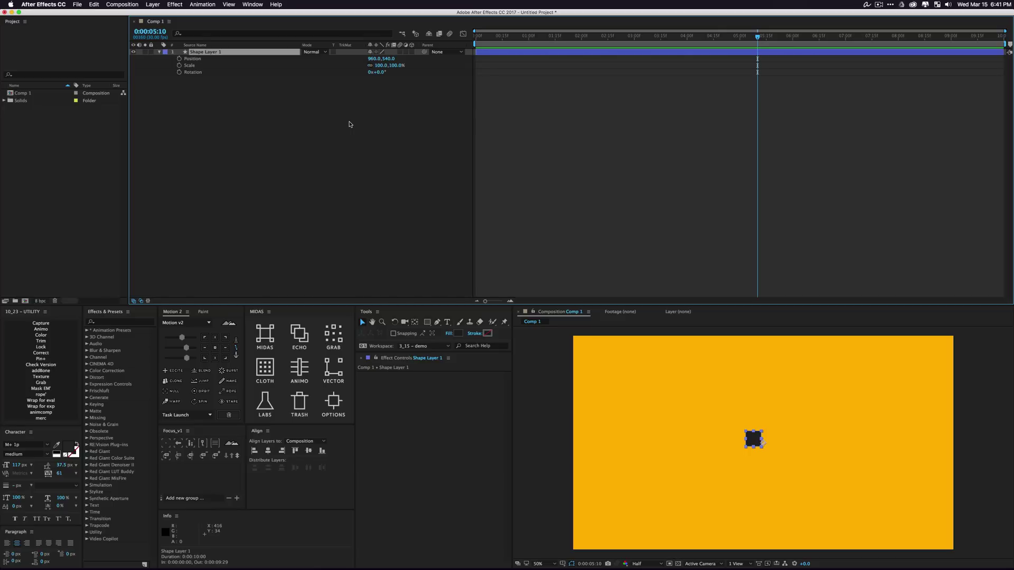
left_click_drag(317, 106, 195, 54)
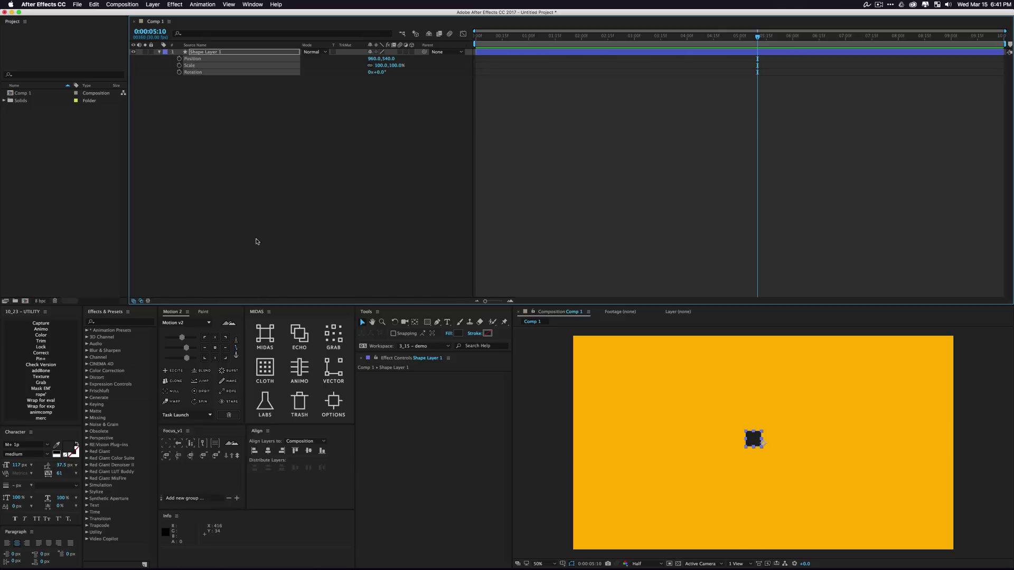
- Set the MIDAS Echo tool to 3 copies with Comp output
left_click(298, 332)
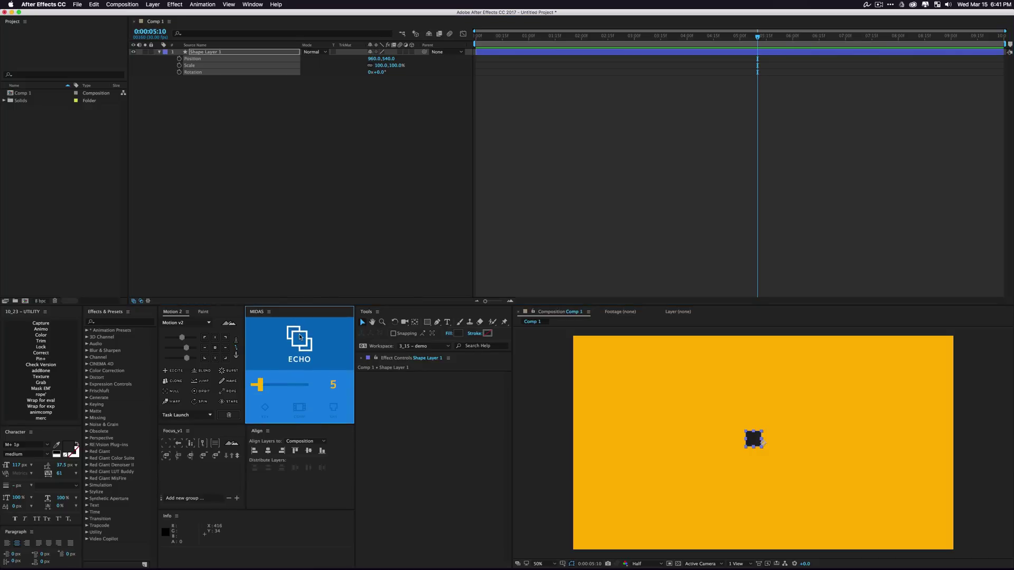
left_click(299, 337)
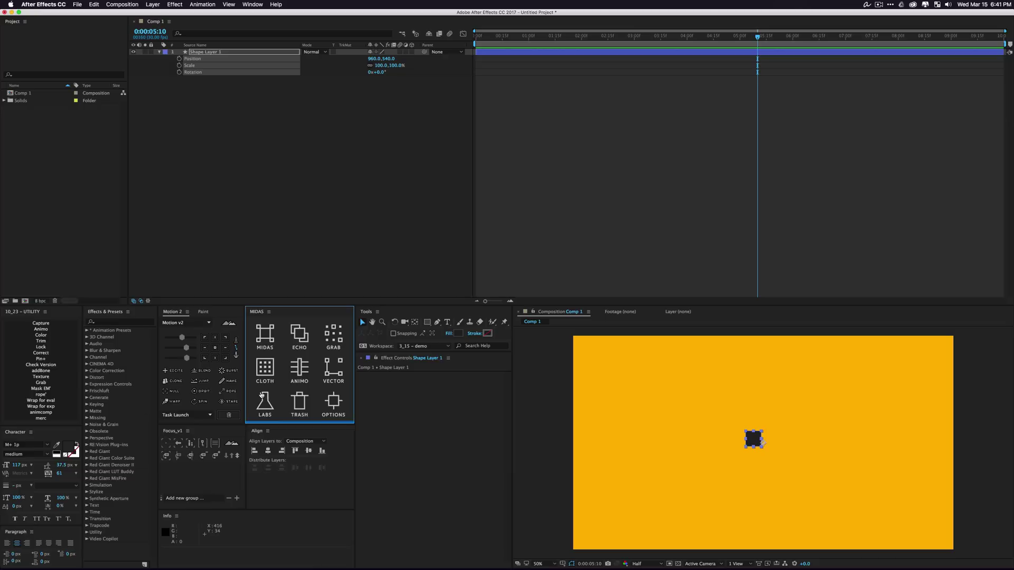
left_click(298, 338)
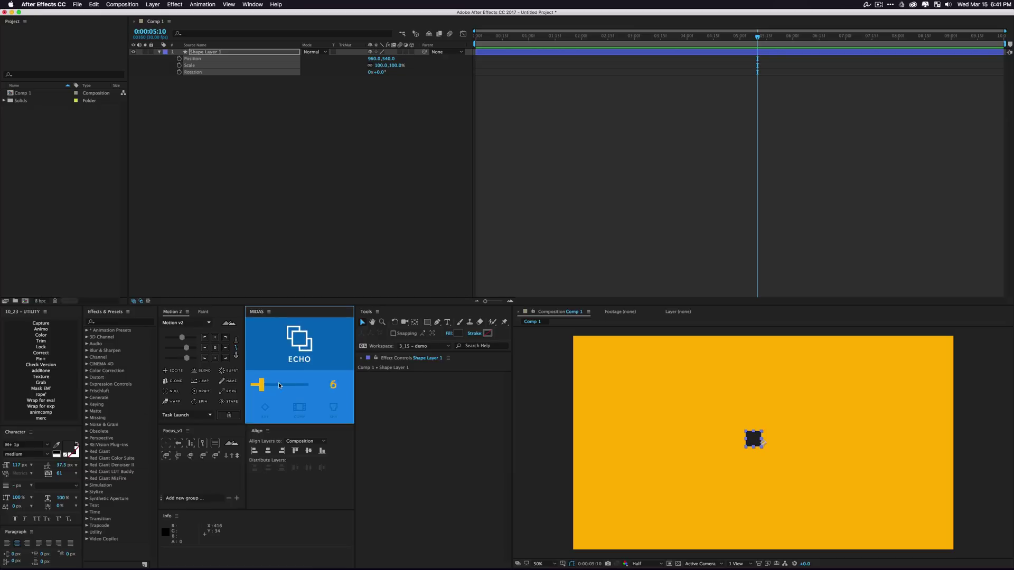
mouse_move(279, 385)
left_mouse_down()
mouse_move(290, 385)
mouse_move(264, 382)
left_mouse_up()
left_click(276, 388)
left_click(301, 411)
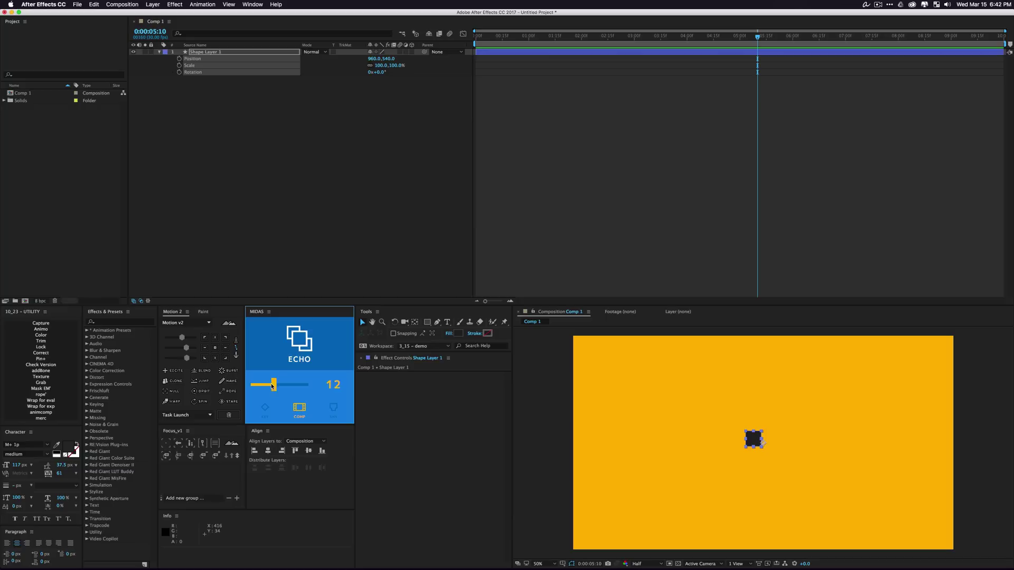
left_click_drag(275, 384, 257, 386)
- Run the echo and name it 'dup window' to build the control layer and children precomp
left_click(306, 340)
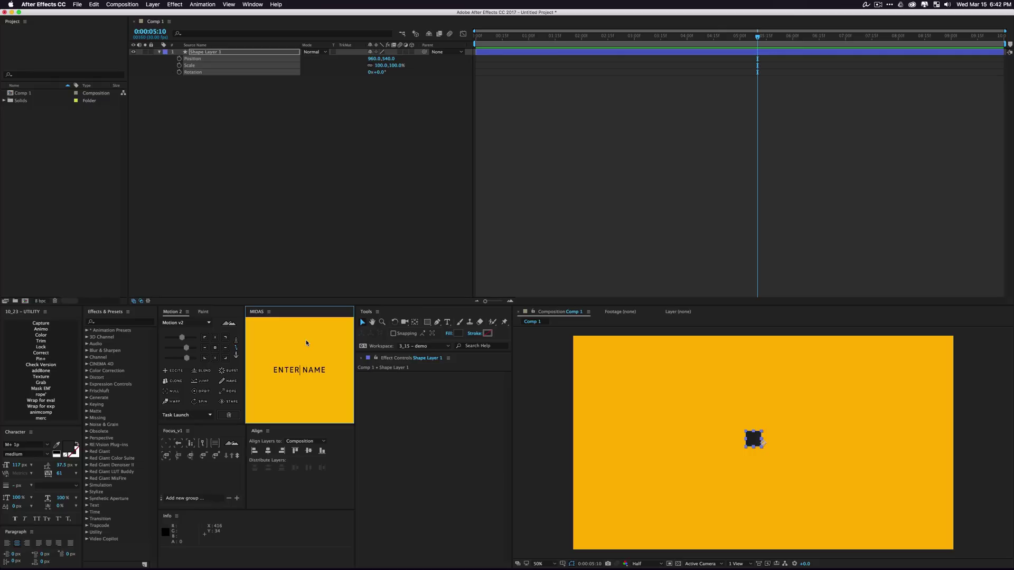
type("dup window")
key("Return")
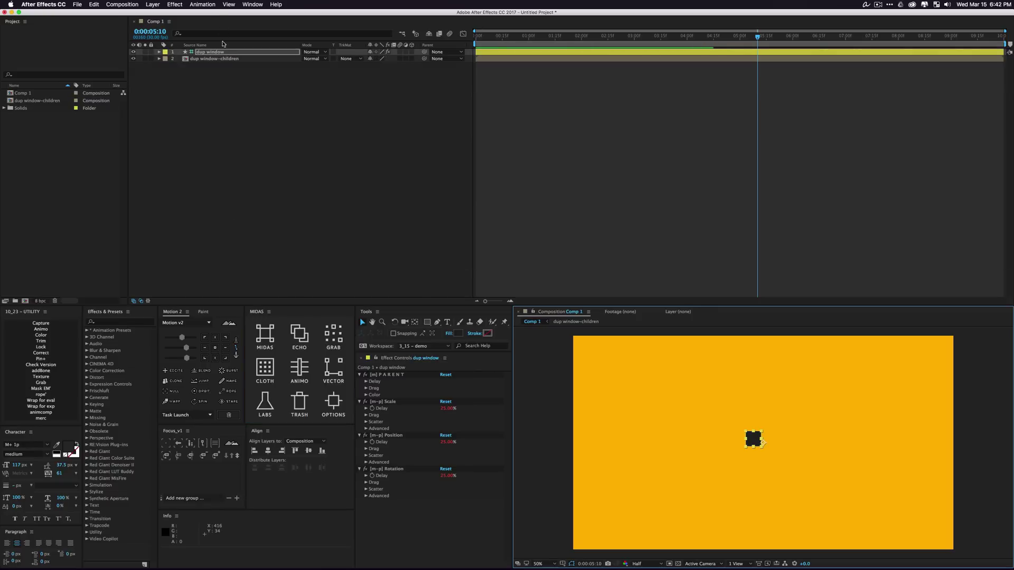
double_click(229, 58)
left_click_drag(238, 102, 212, 38)
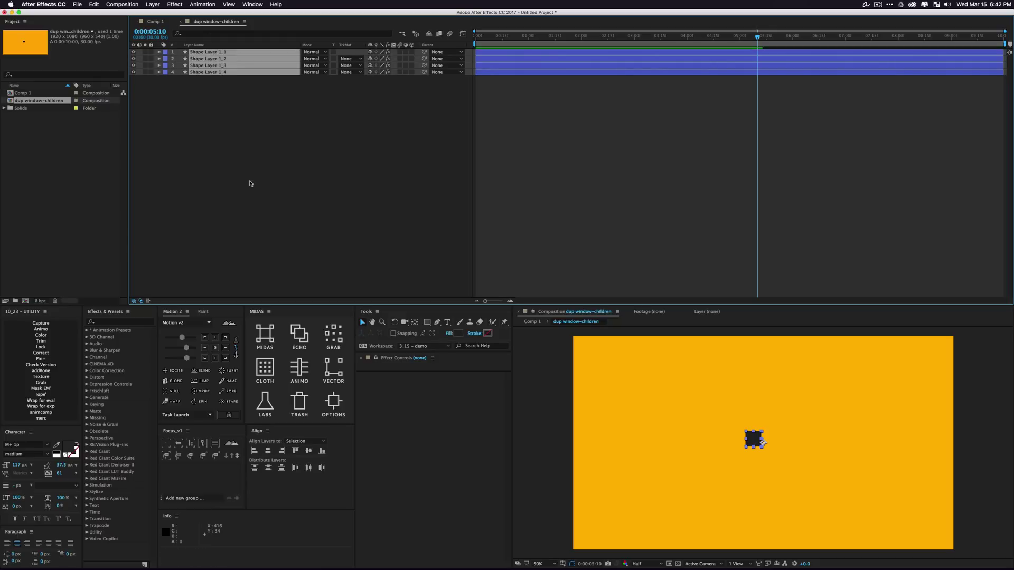
left_click(262, 176)
left_click(531, 322)
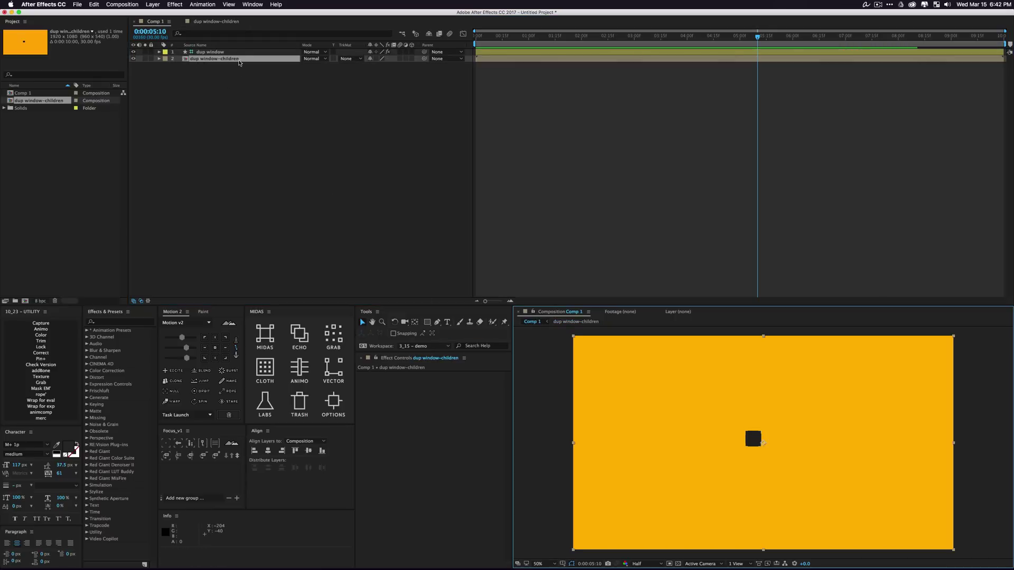
left_click(217, 53)
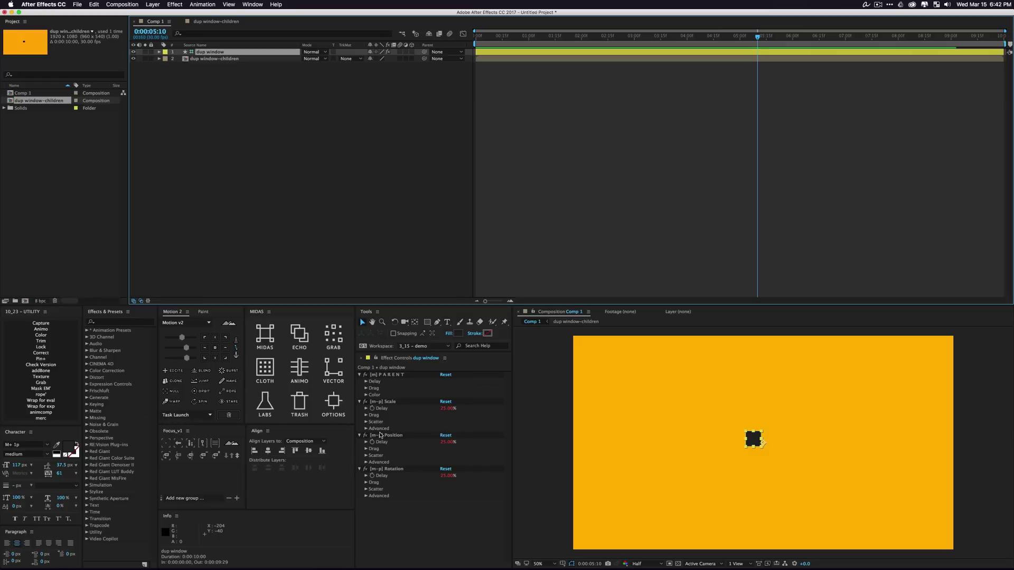
- Enable Position Scatter on dup window with X Range -165 and Y Range -241
left_click(382, 435)
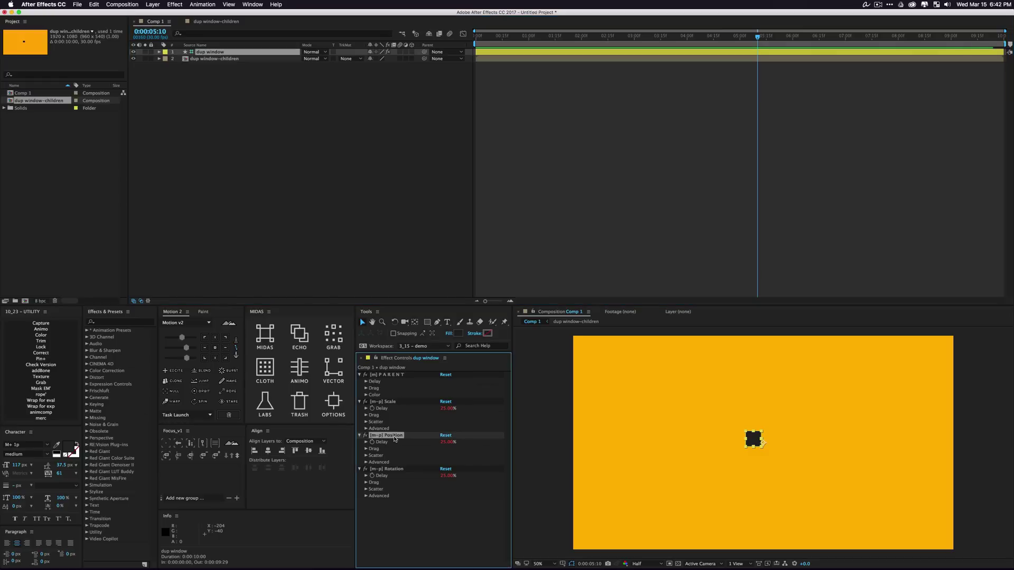
left_click(364, 456)
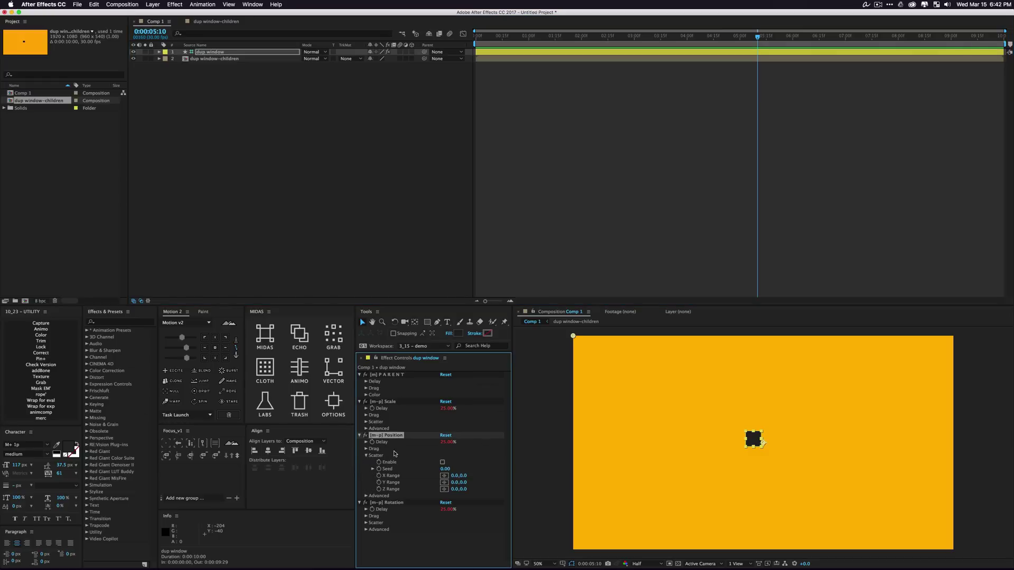
left_click(442, 463)
left_click_drag(455, 477, 560, 487)
left_click_drag(455, 482, 471, 469)
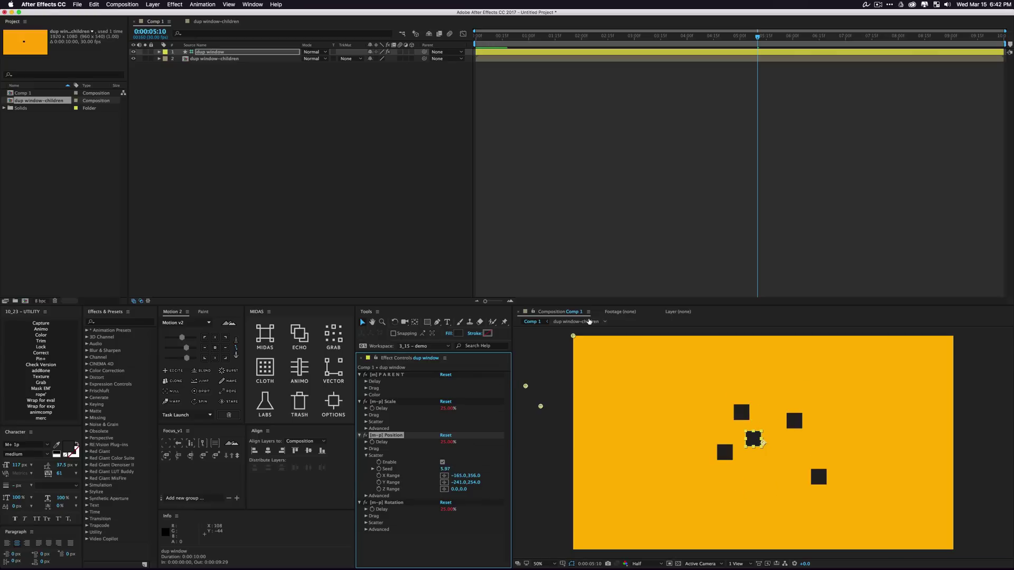
- Move Shape Layer 1_1 left in dup window-children and preview the result in Comp 1
left_click(590, 322)
left_click(817, 477)
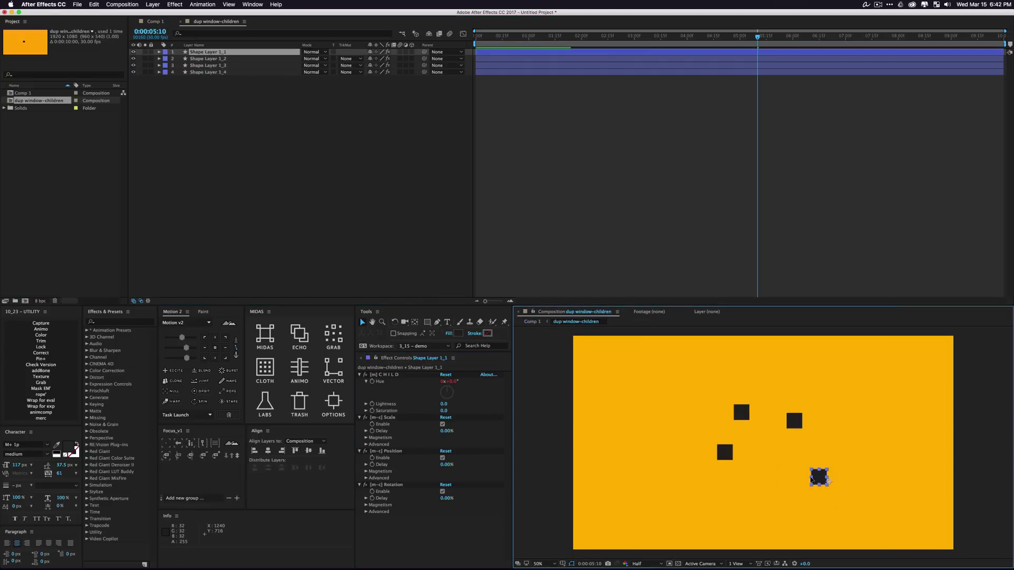
left_click_drag(818, 477, 780, 479)
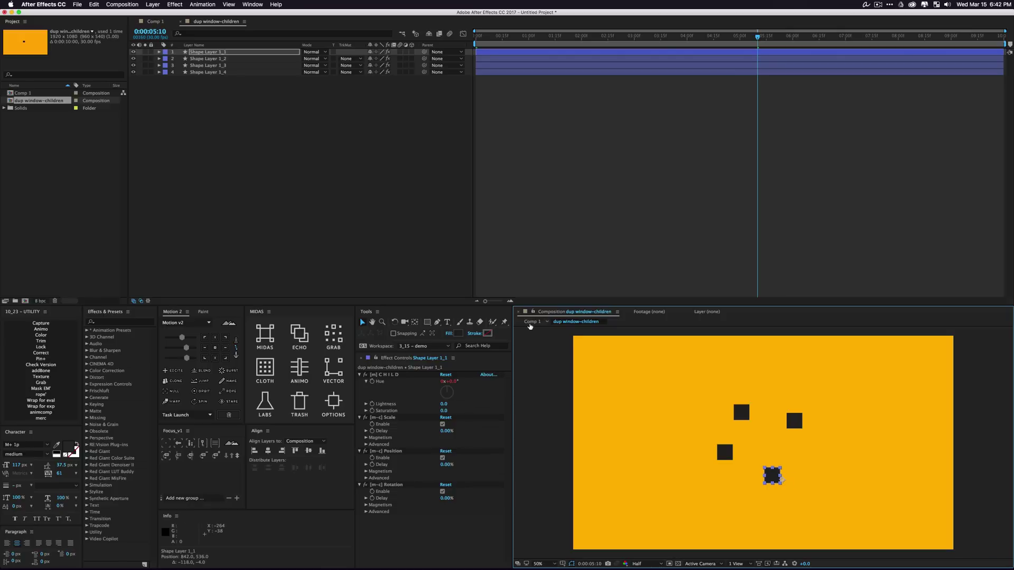
left_click(531, 322)
left_click(333, 195)
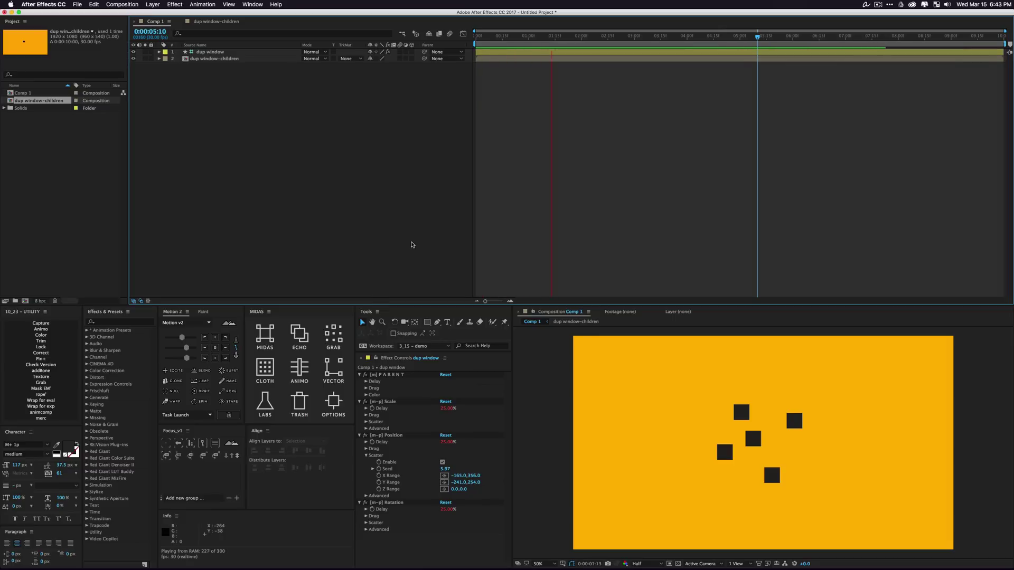
key("space")
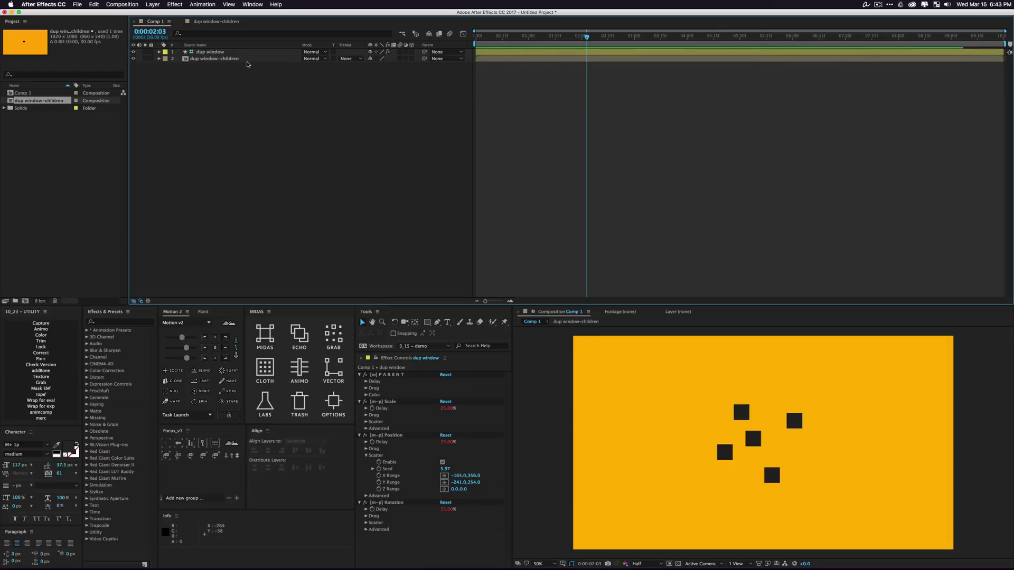
- Duplicate the four shape layers in dup window-children to make eight
double_click(227, 59)
key("super+a")
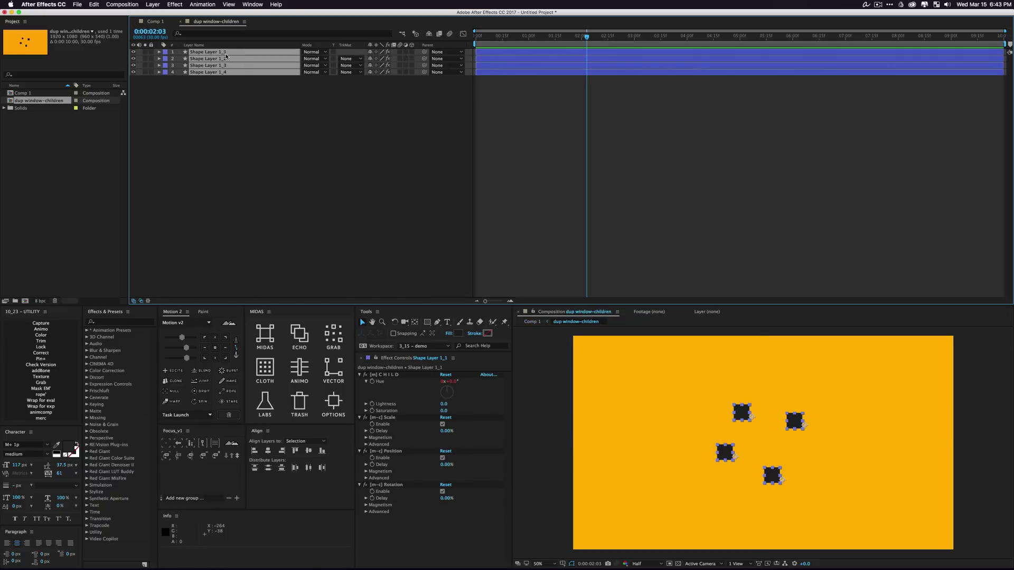
key("super+d")
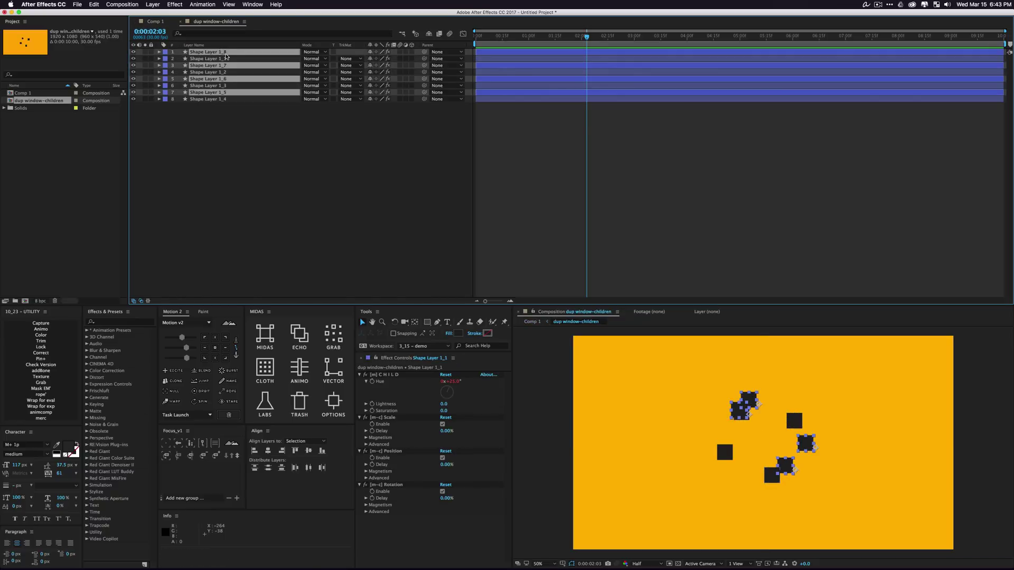
- Change the dup window Position Scatter seed to 13.67
left_click(529, 322)
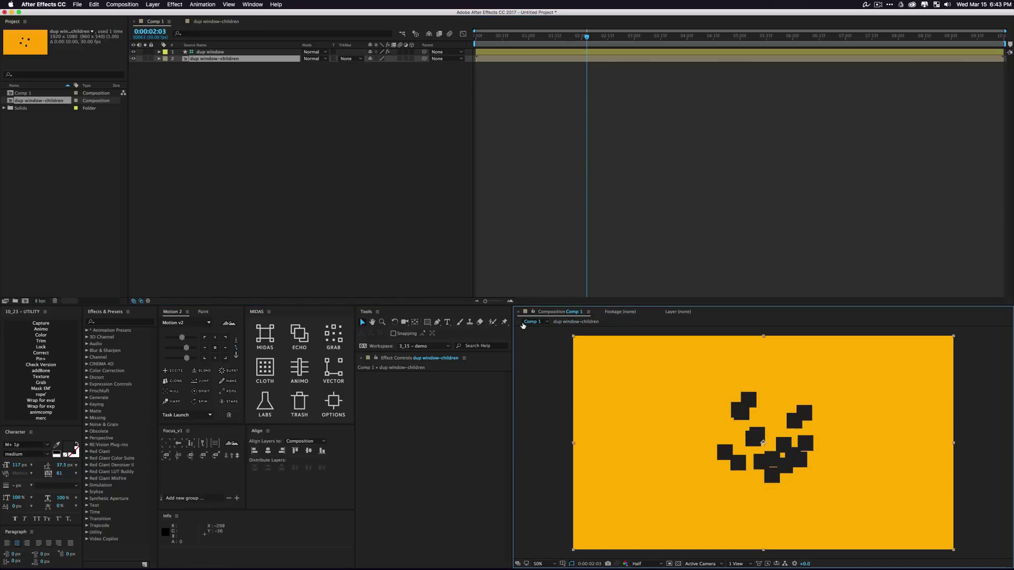
left_click(267, 172)
left_click(237, 53)
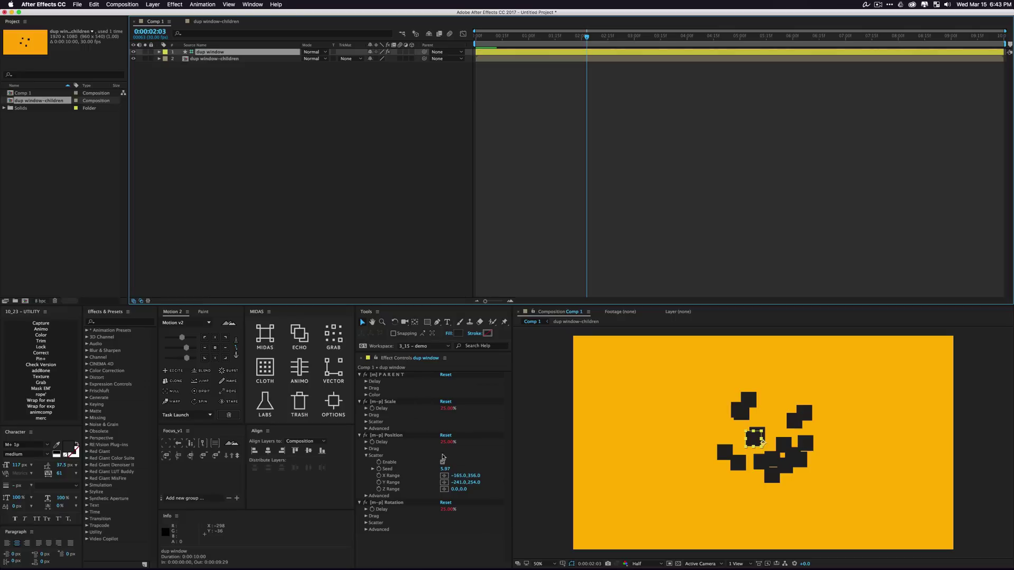
left_click_drag(444, 469, 476, 471)
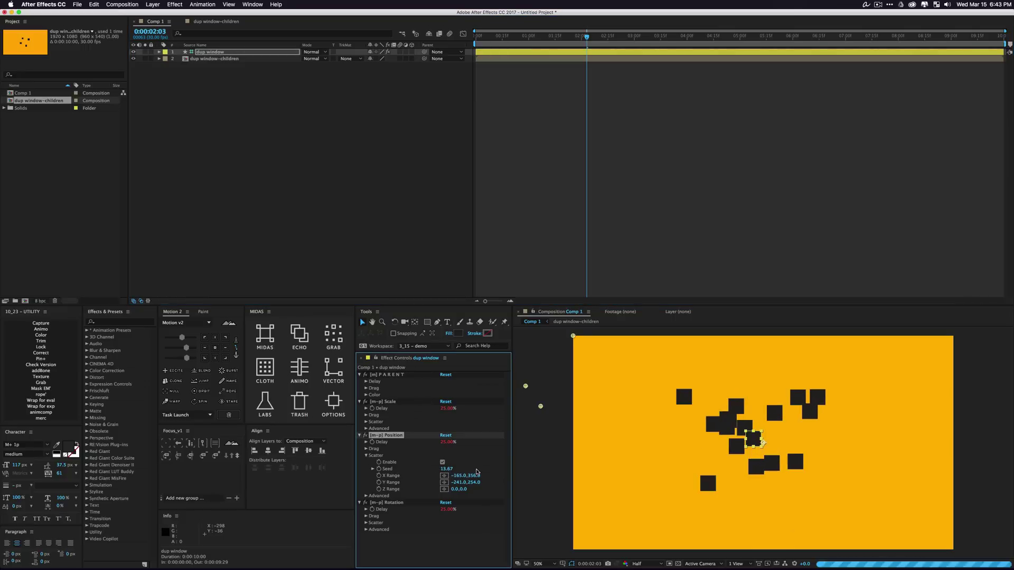
- Delete shape layers 6 through 16 from dup window-children, keeping five
left_click(588, 323)
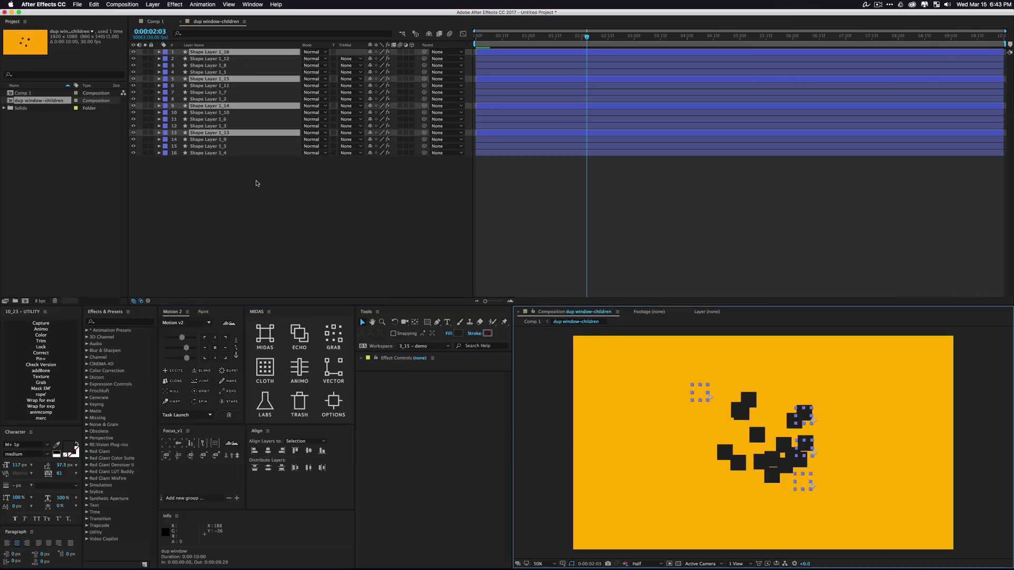
left_click_drag(237, 196, 211, 85)
key("Delete")
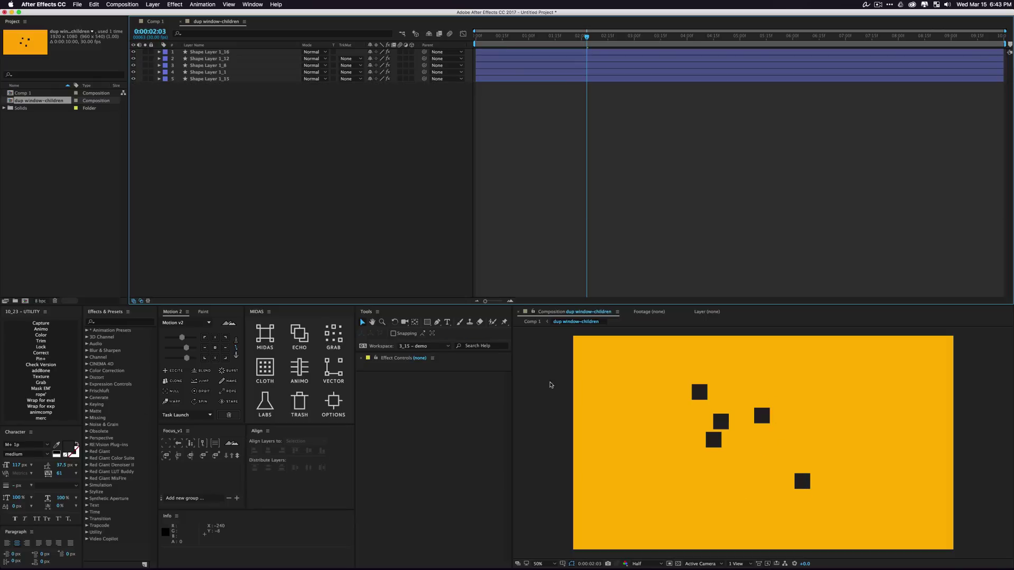
left_click(532, 322)
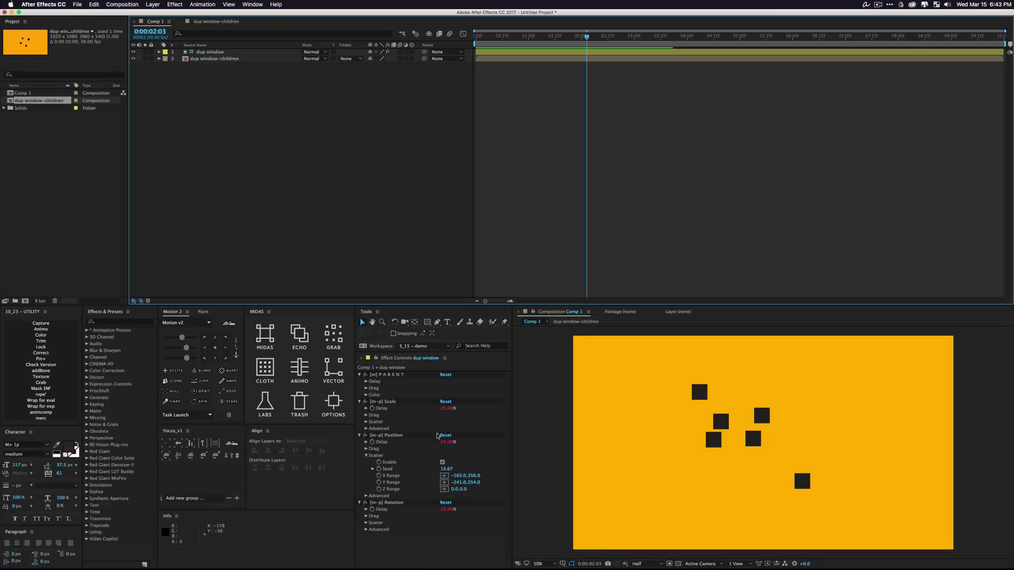
- Collapse the Position settings and enable Scale Scatter on dup window
left_click(360, 435)
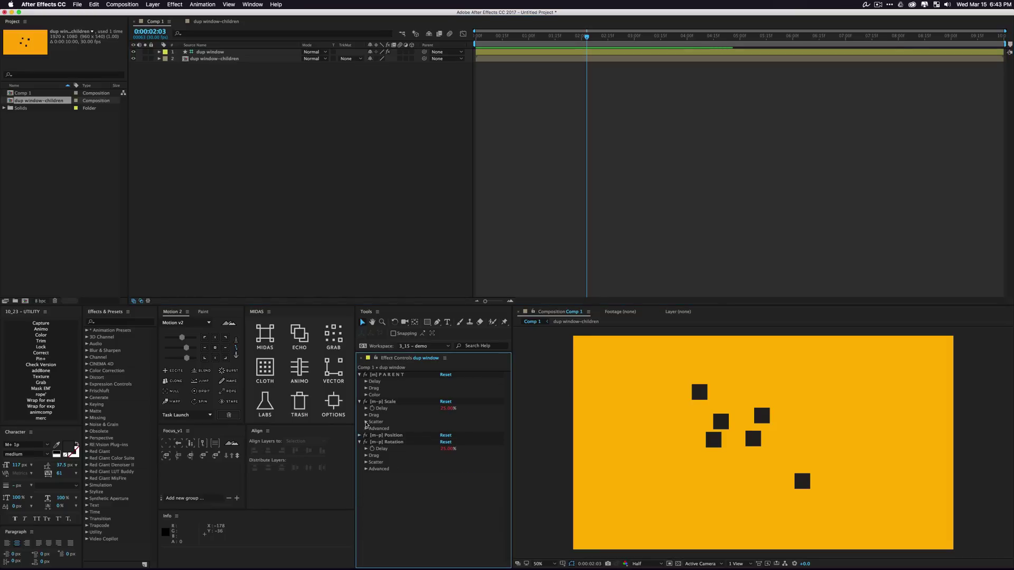
left_click(367, 422)
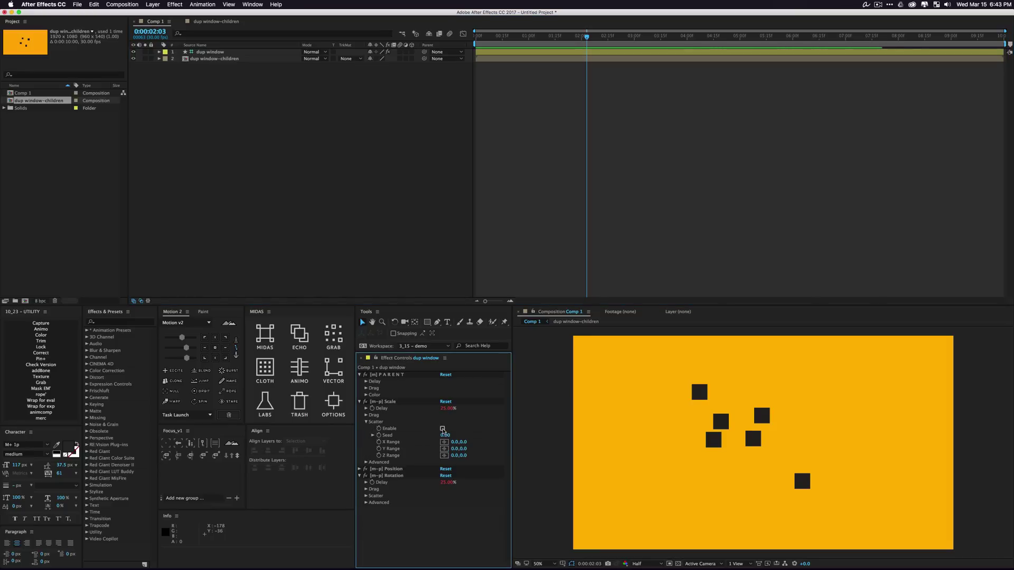
left_click(760, 442)
left_click(443, 429)
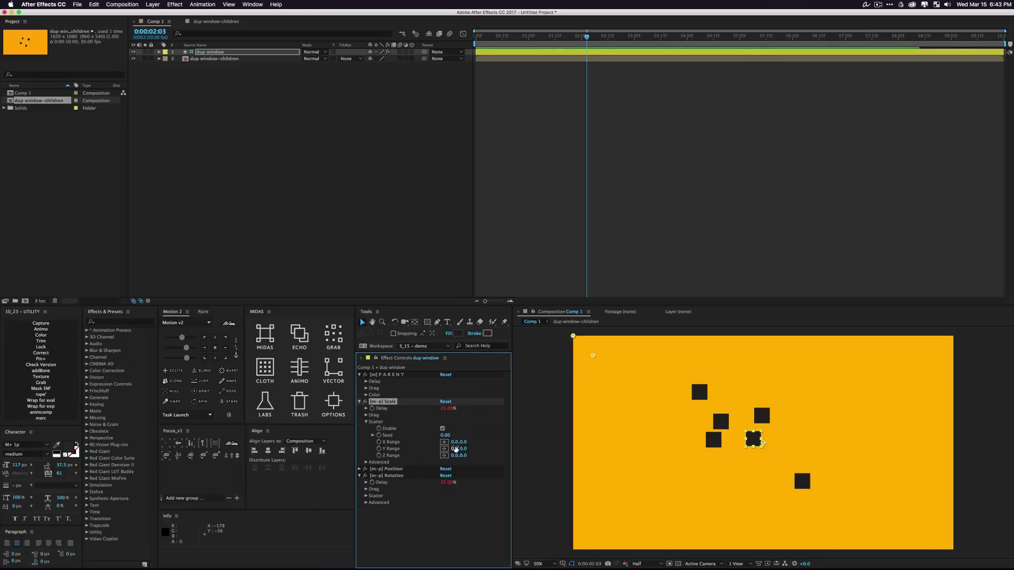
- Set Scale Scatter X and Y Ranges to -90 to 90 and the seed to 3.80
left_click(454, 442)
type("-5")
key("Tab")
type("90")
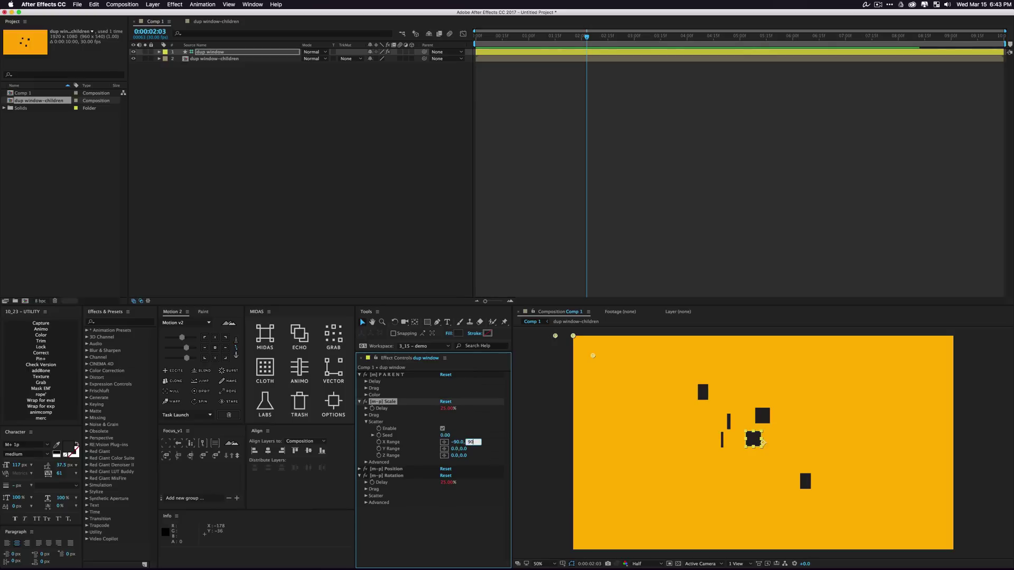
key("Tab")
type("-90")
key("Tab")
type("90")
key("Return")
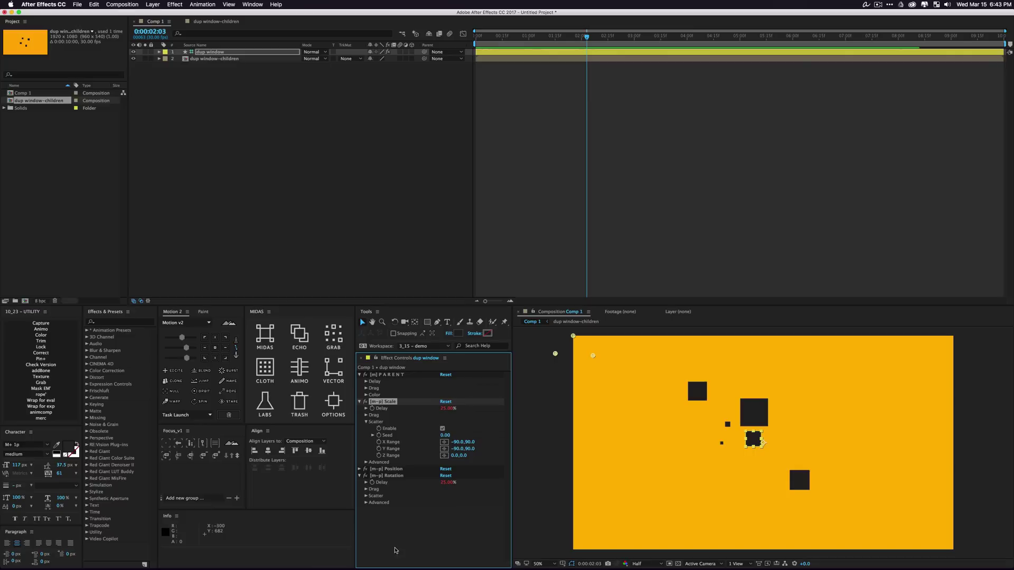
left_click_drag(445, 435, 457, 438)
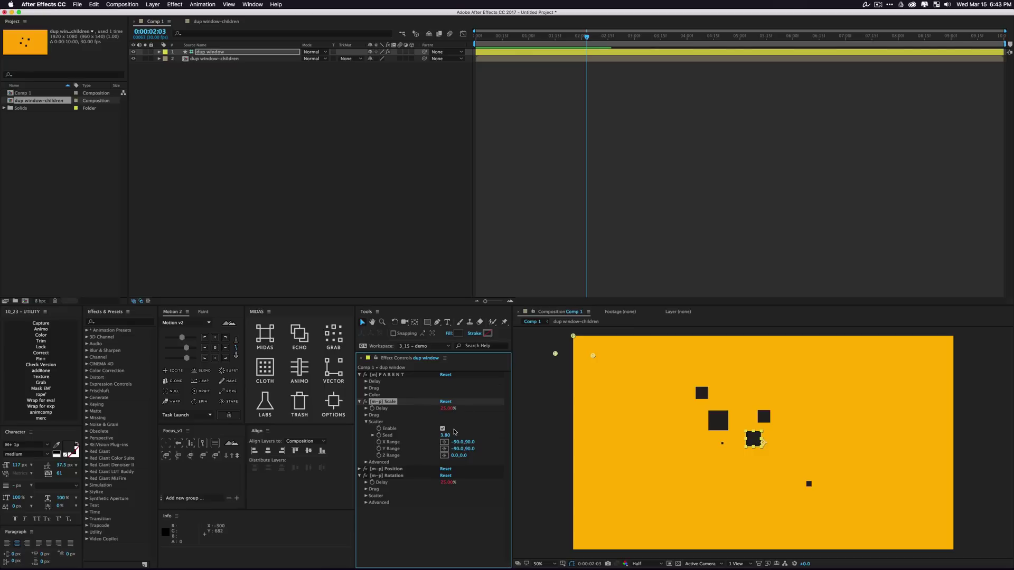
- Enable Rotation Scatter with X Range -175 to 1410 and seed 8.00
left_click(360, 402)
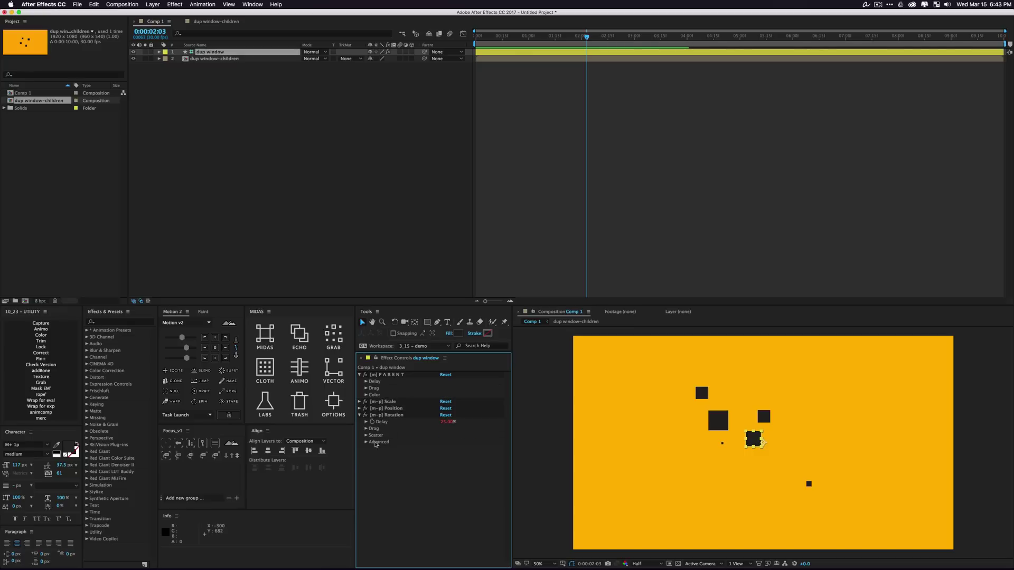
left_click(366, 435)
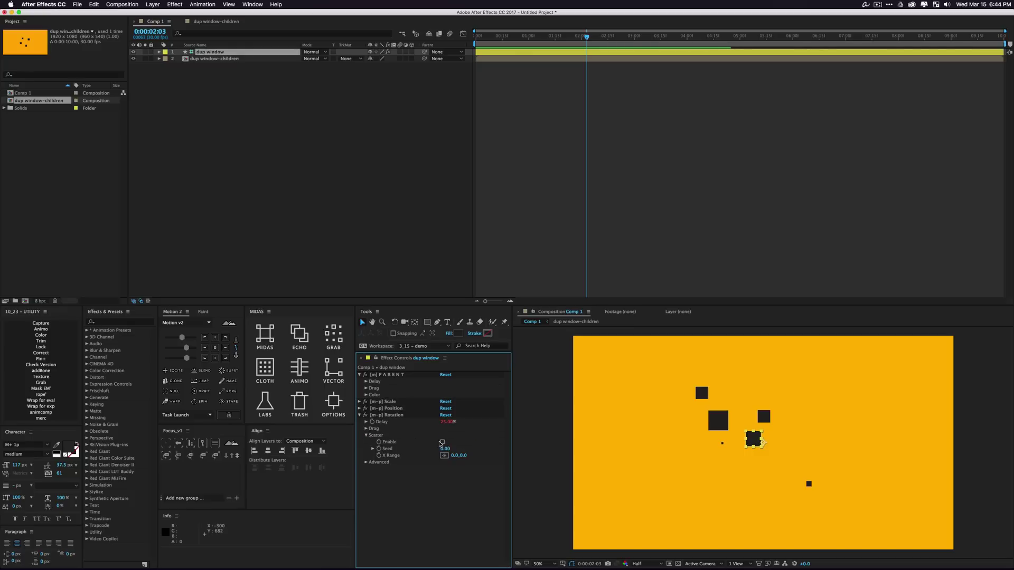
left_click(441, 443)
left_click_drag(454, 455, 507, 455)
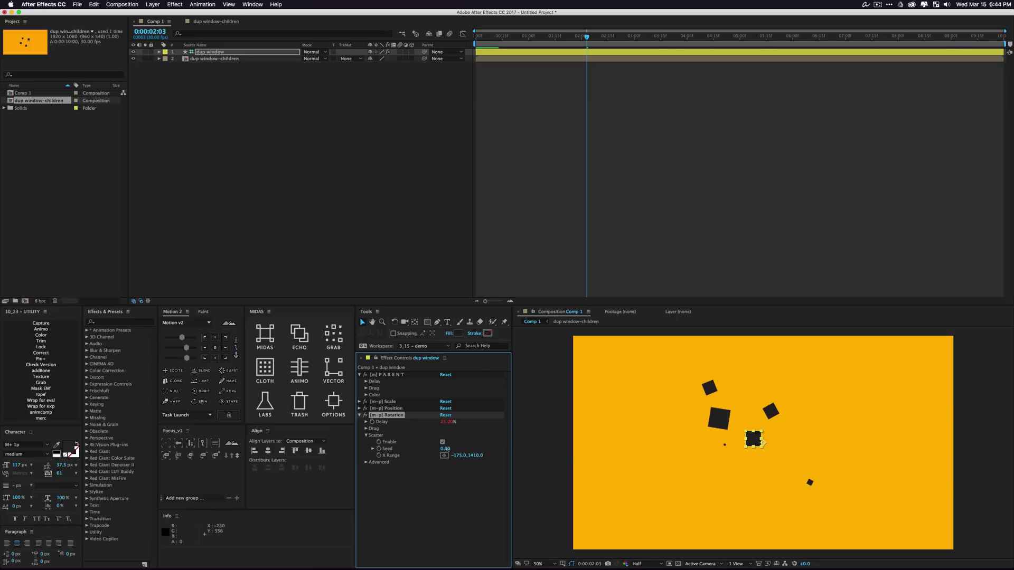
mouse_move(445, 449)
left_mouse_down()
mouse_move(474, 453)
mouse_move(452, 449)
left_mouse_up()
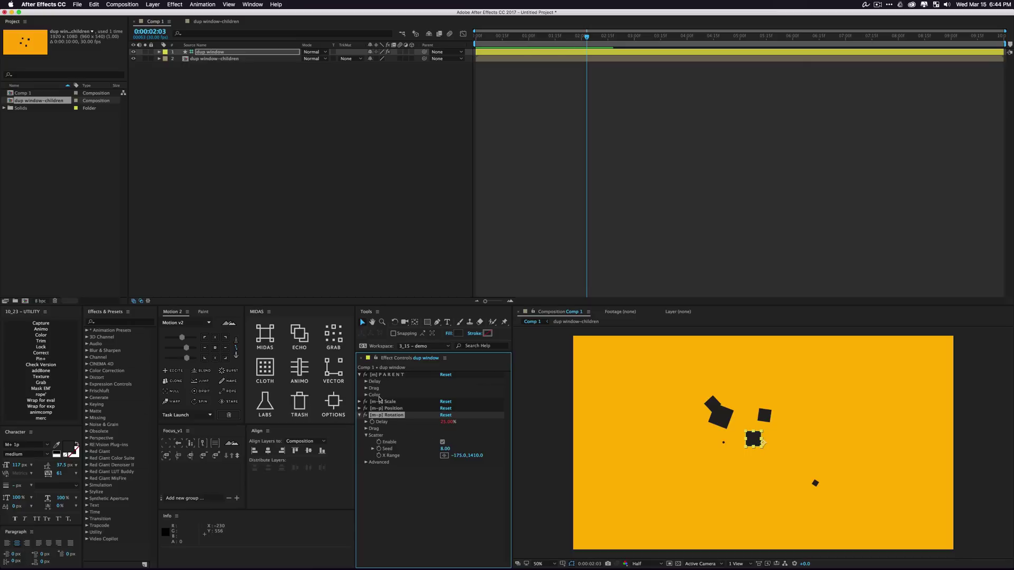
- Enable Position Dynamics (frequency 1.50, amount 250) beside rotation dynamics, then preview the flocking
left_click(366, 463)
left_click(372, 469)
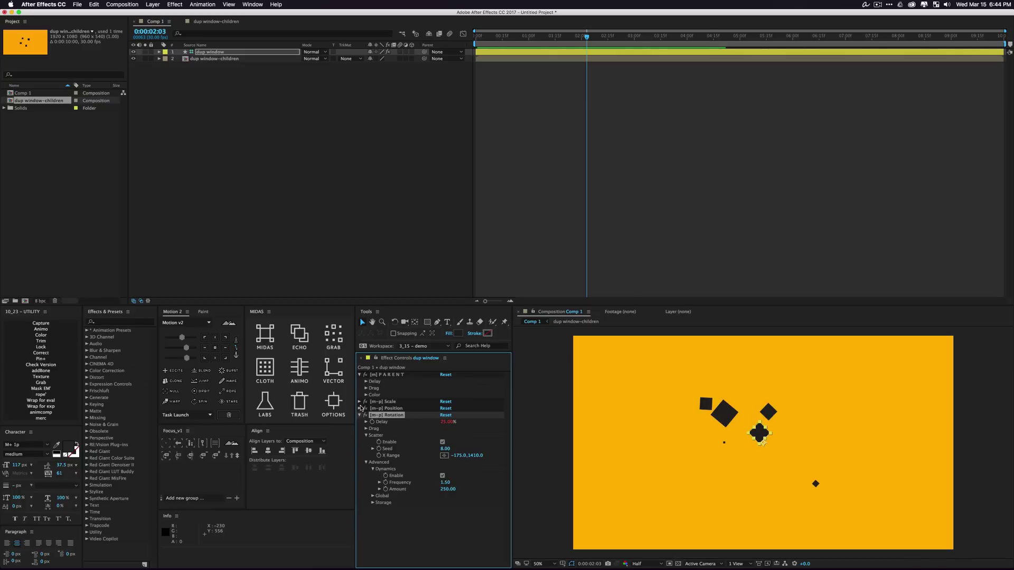
left_click(359, 409)
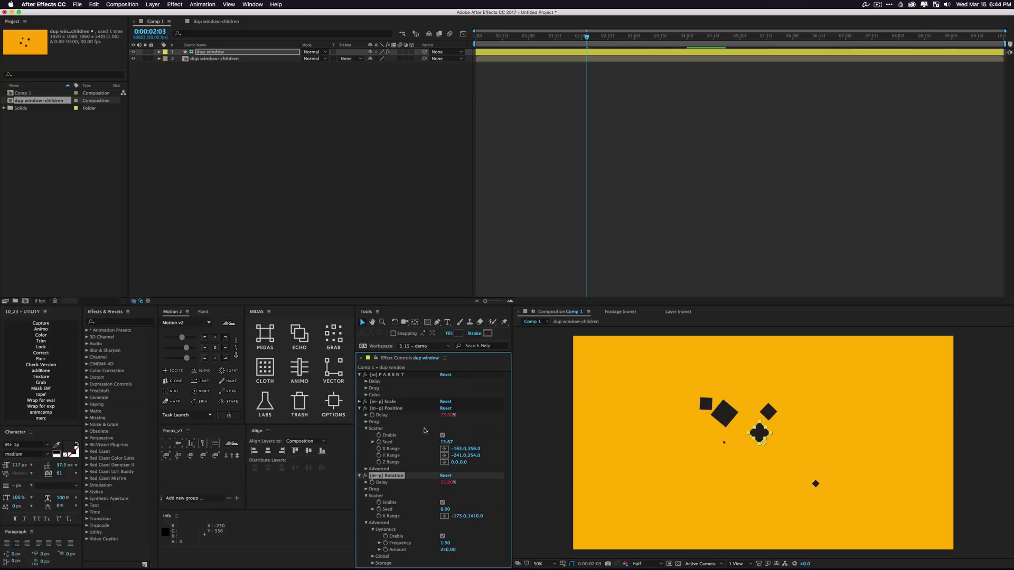
left_click(366, 468)
left_click(372, 475)
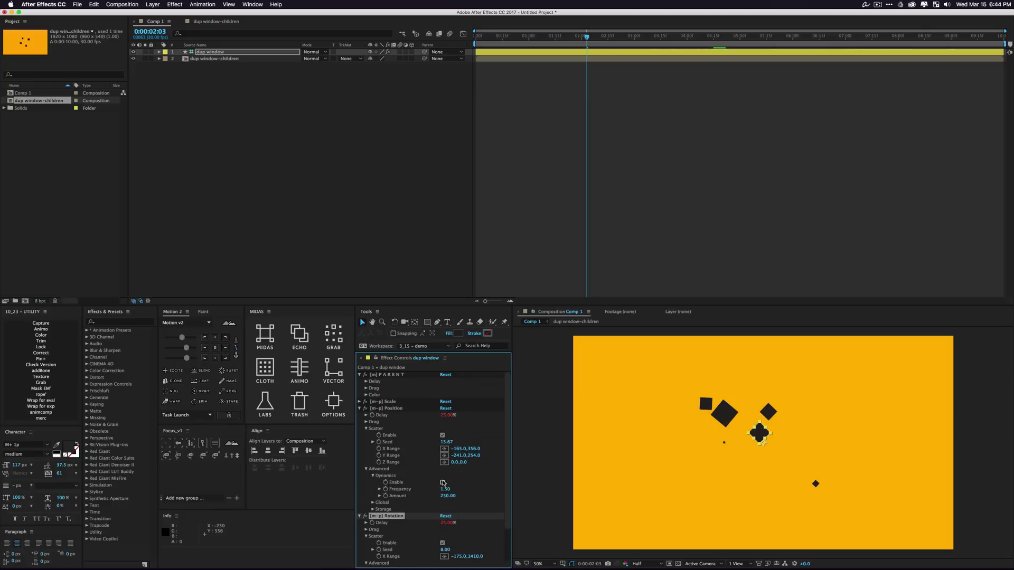
left_click(443, 483)
left_click(326, 153)
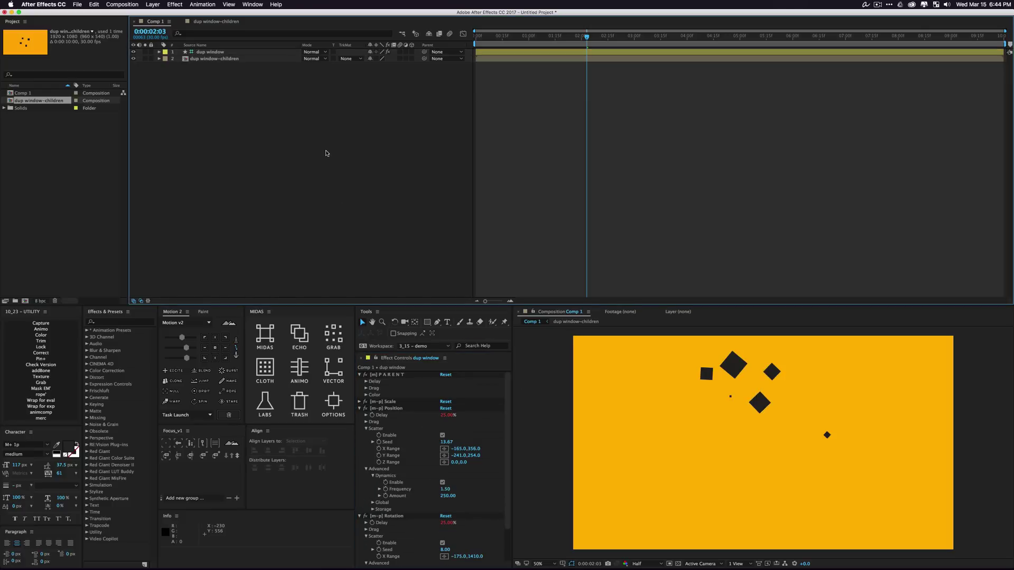
key("space")
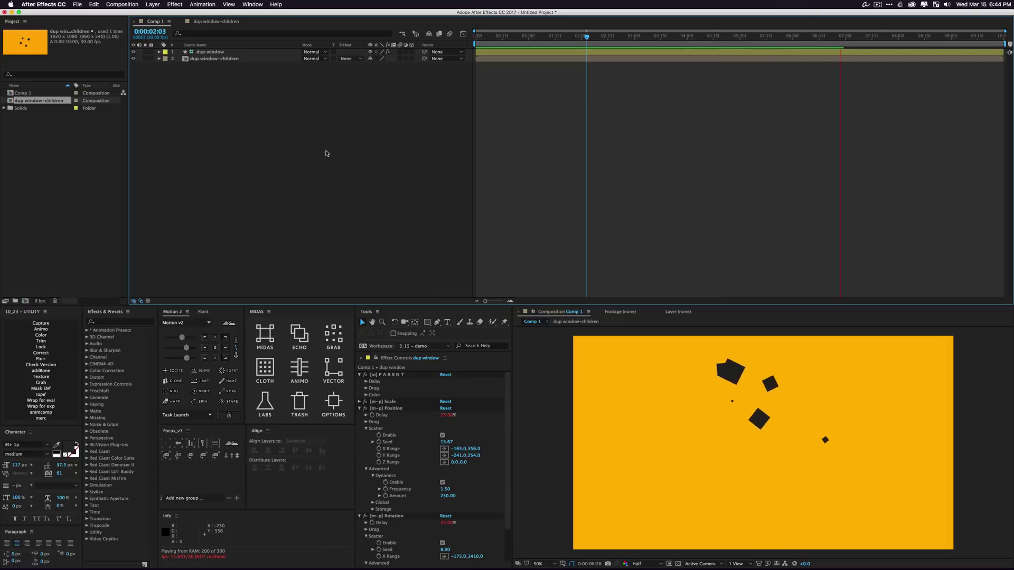
- Stop the preview, set Position Delay to -32% and enable Position Drag (seed 10.80)
key("space")
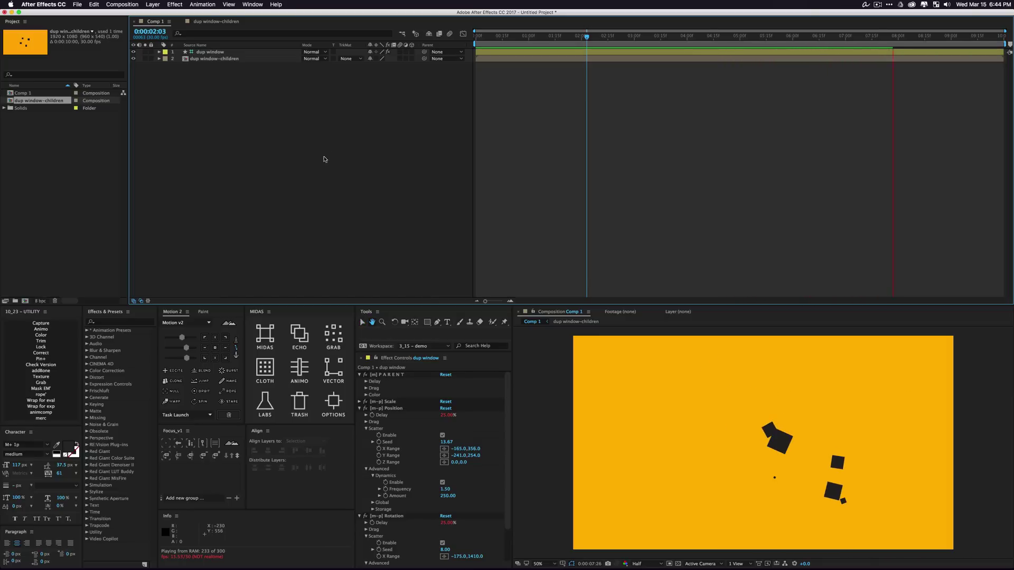
key("space")
left_click_drag(446, 415, 375, 423)
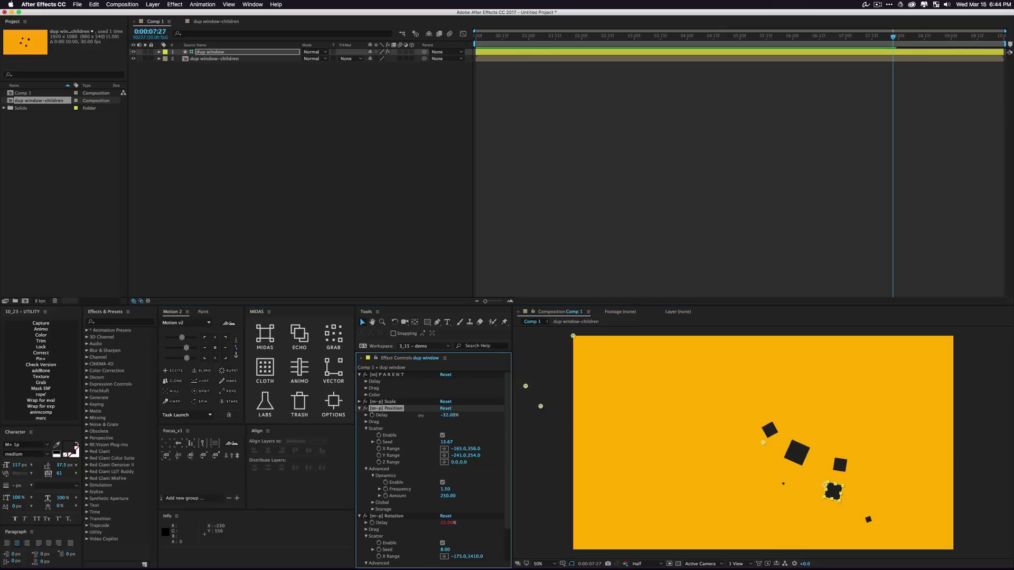
left_click(374, 421)
left_click_drag(446, 435, 486, 437)
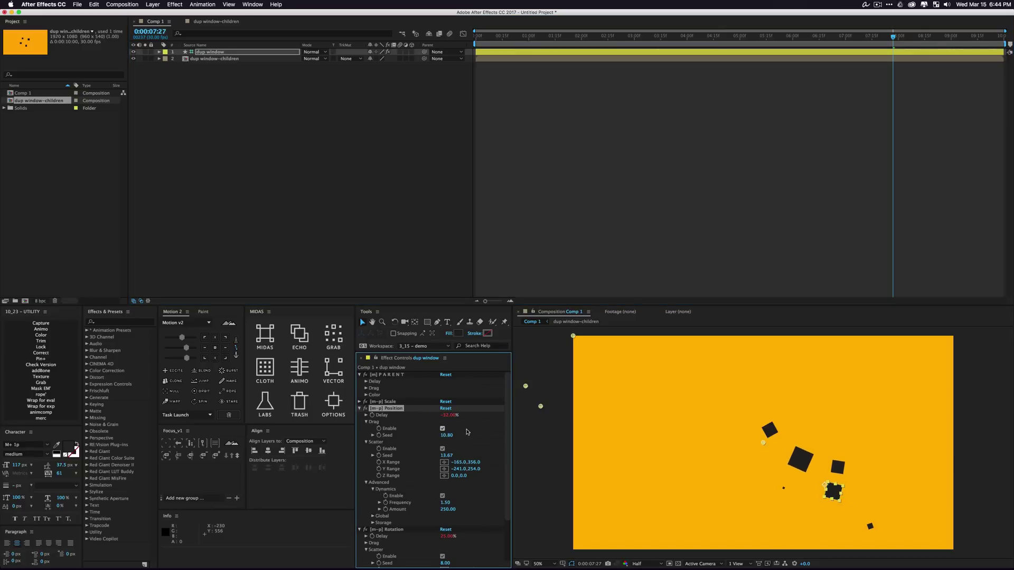
left_click(404, 248)
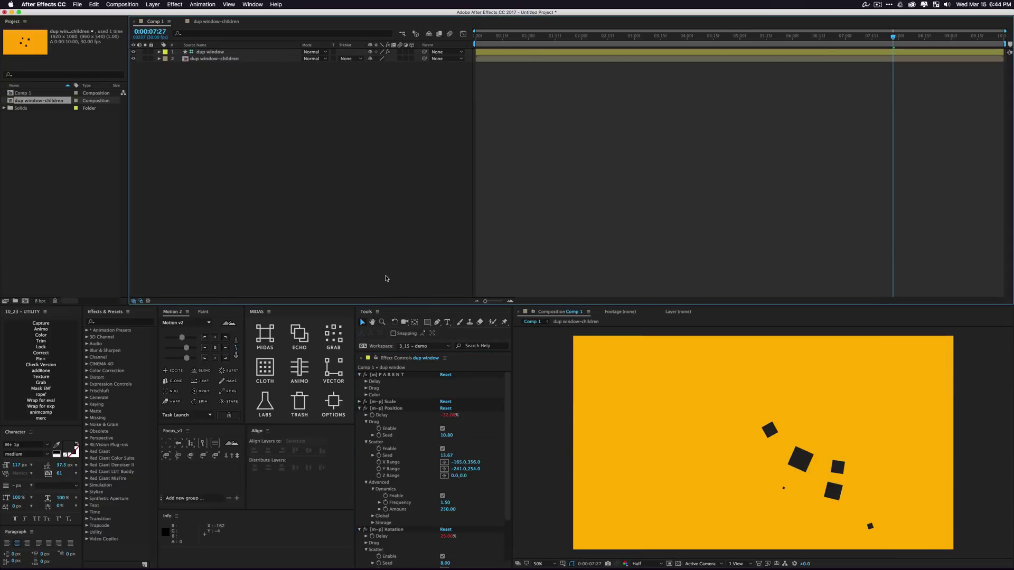